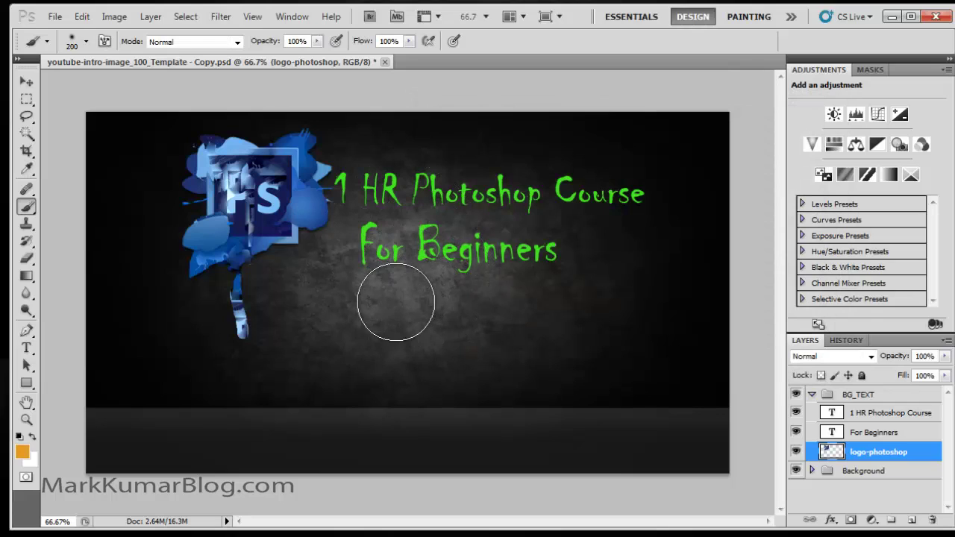
# Step: Paint three soft orange spots below the "For Beginners" text on the logo-photoshop layer with a 175 px brush
pyautogui.press('[')
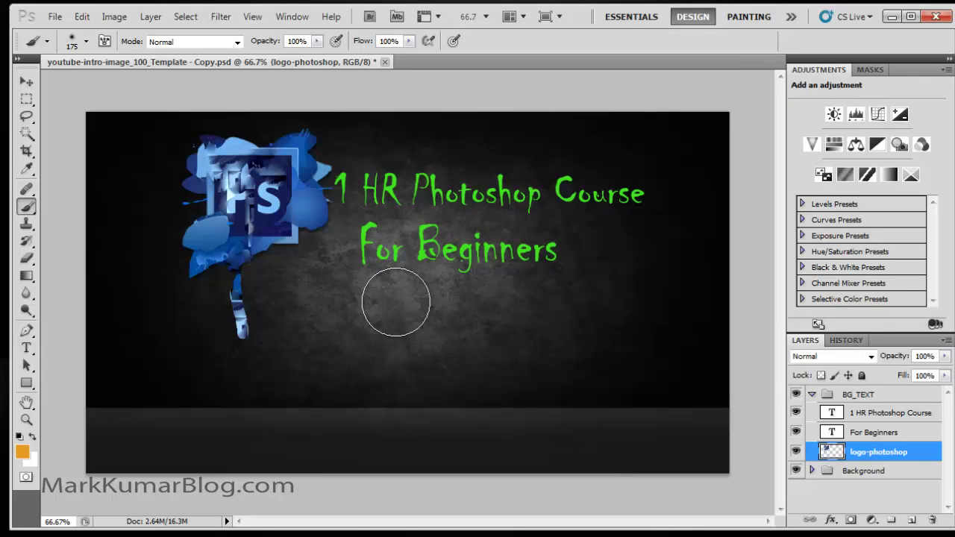
pyautogui.click(395, 302)
pyautogui.click(472, 305)
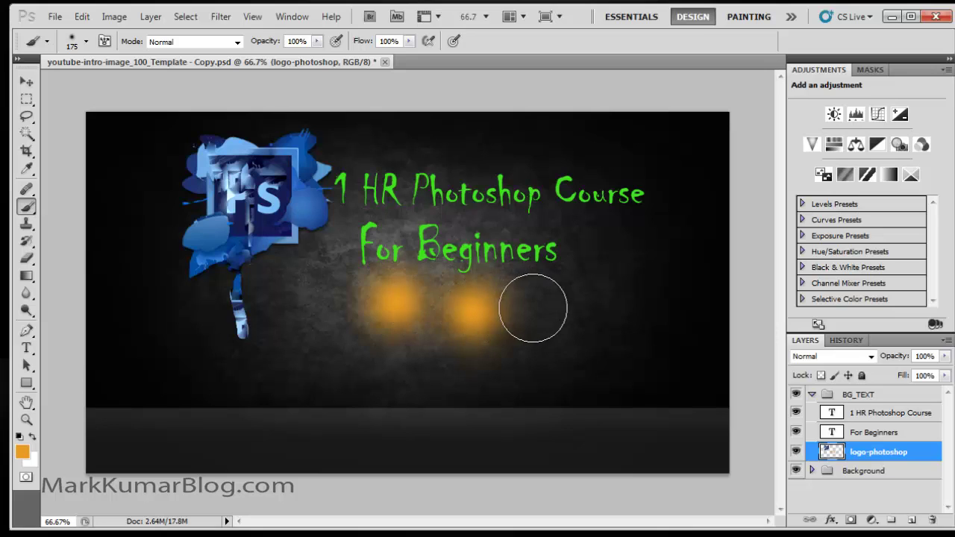
pyautogui.click(541, 302)
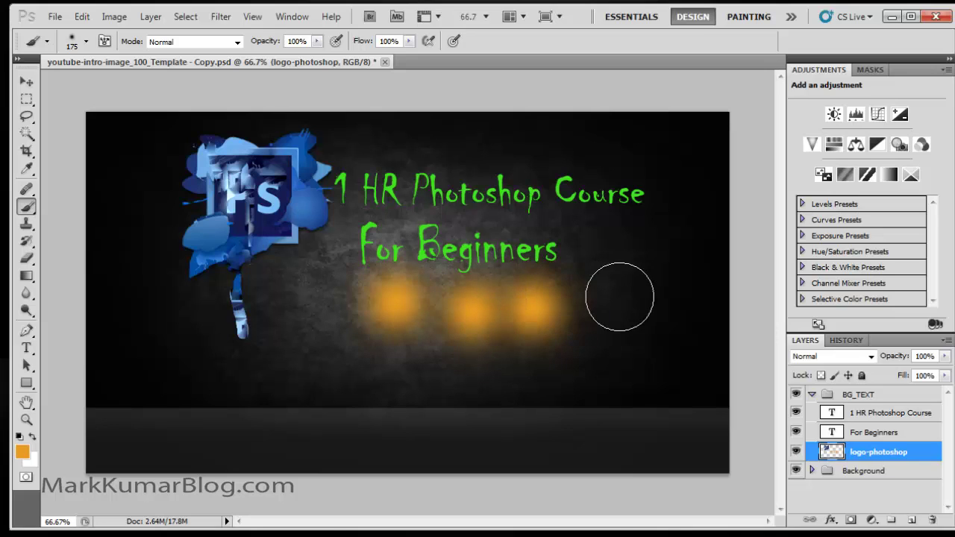
# Step: Paint broad orange strokes over the logo and text area with a 300 px brush, and undo them
pyautogui.press(']')
pyautogui.press(']')
pyautogui.press(']')
pyautogui.moveTo(634, 252)
pyautogui.mouseDown()
pyautogui.moveTo(639, 246)
pyautogui.moveTo(694, 346)
pyautogui.moveTo(656, 194)
pyautogui.mouseUp()
pyautogui.moveTo(491, 195)
pyautogui.mouseDown()
pyautogui.moveTo(347, 266)
pyautogui.moveTo(626, 315)
pyautogui.moveTo(462, 256)
pyautogui.moveTo(554, 201)
pyautogui.moveTo(406, 266)
pyautogui.moveTo(238, 118)
pyautogui.moveTo(274, 281)
pyautogui.moveTo(453, 314)
pyautogui.moveTo(447, 161)
pyautogui.moveTo(231, 158)
pyautogui.moveTo(342, 226)
pyautogui.moveTo(617, 330)
pyautogui.mouseUp()
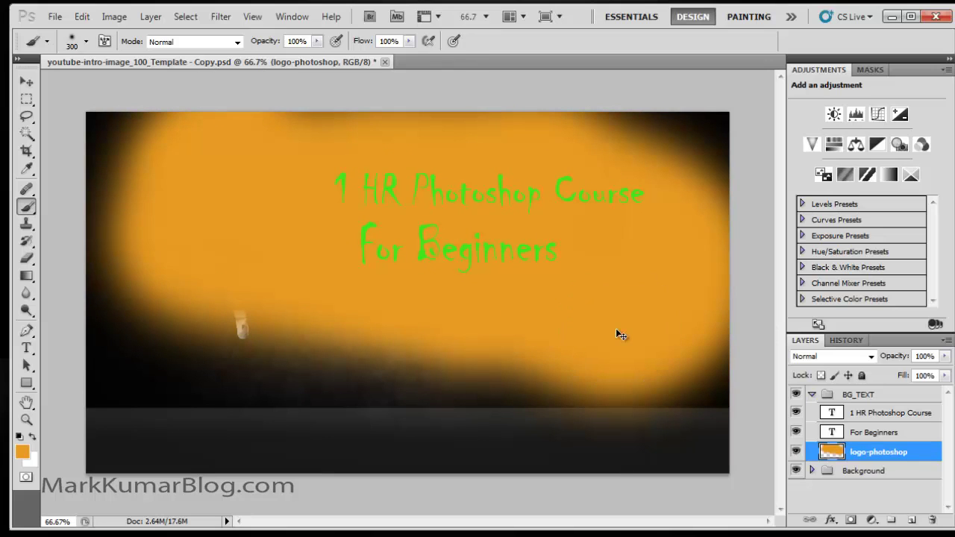
pyautogui.hotkey('ctrl', 'z')
pyautogui.hotkey('ctrl', 'z')
pyautogui.hotkey('ctrl', 'z')
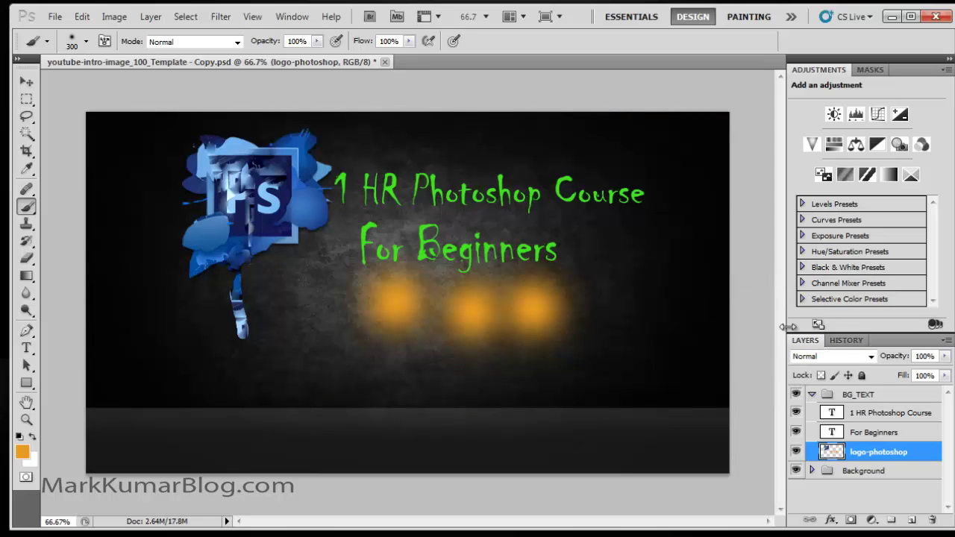
# Step: Sample the lower-left blue splash of the logo with the Clone Stamp and paint the copy over the adjacent area
pyautogui.click(26, 81)
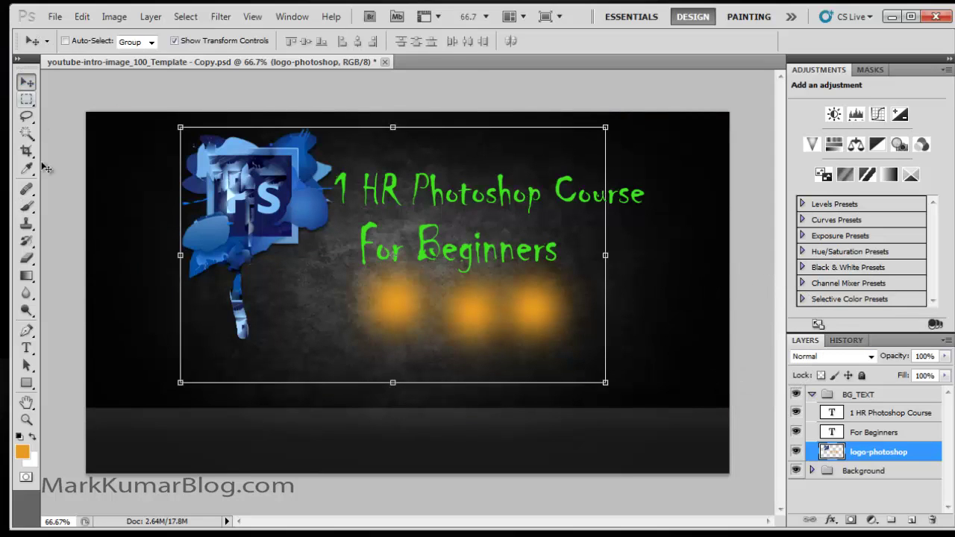
pyautogui.click(27, 207)
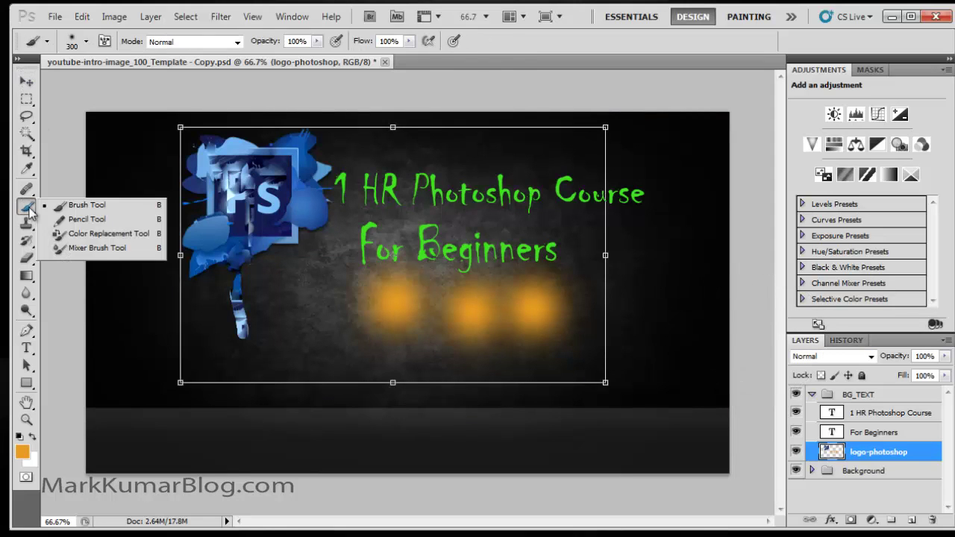
pyautogui.click(26, 224)
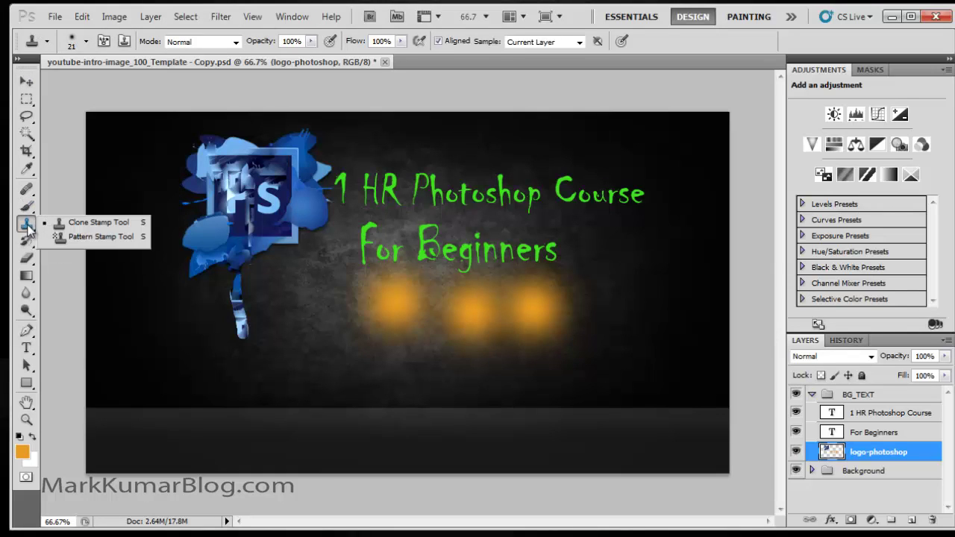
pyautogui.click(83, 227)
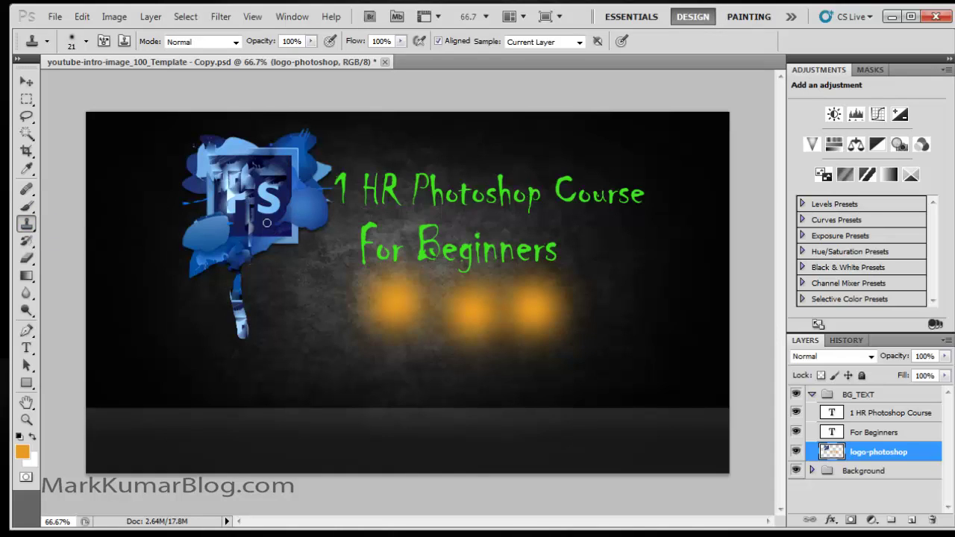
pyautogui.keyDown('alt'); pyautogui.click(202, 234); pyautogui.keyUp('alt')
pyautogui.moveTo(228, 232)
pyautogui.mouseDown()
pyautogui.moveTo(237, 232)
pyautogui.moveTo(219, 246)
pyautogui.mouseUp()
# Step: Try erasing parts of the logo with the 13 px Eraser, and undo the stroke
pyautogui.click(26, 241)
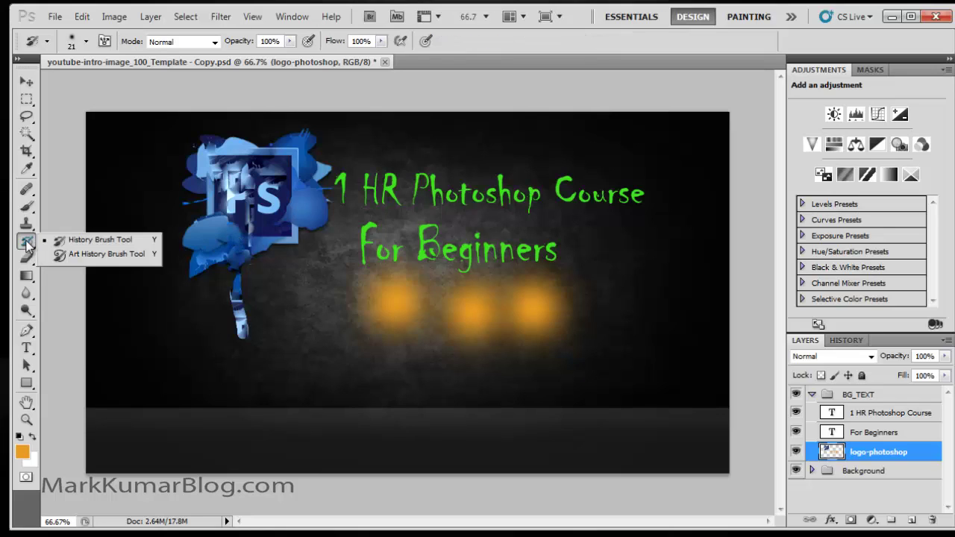
pyautogui.click(108, 242)
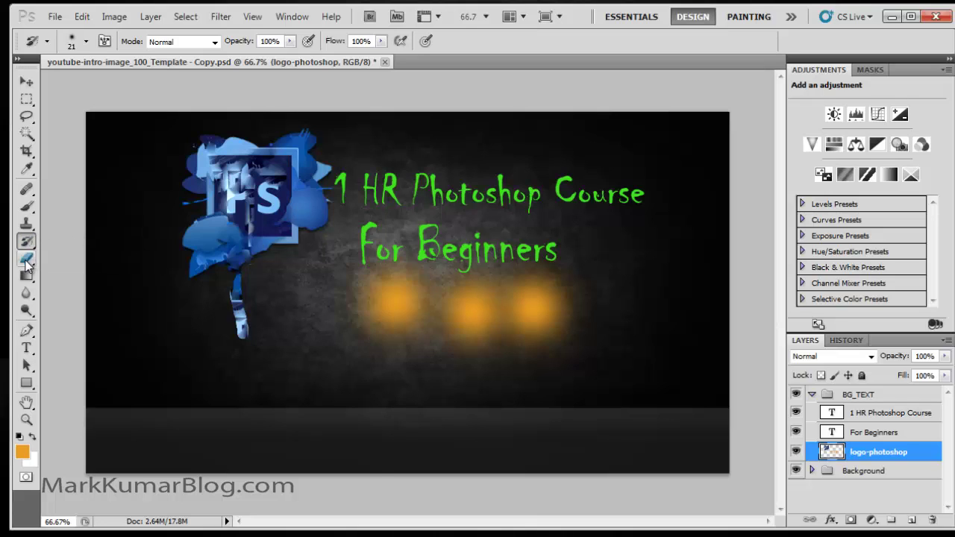
pyautogui.click(26, 259)
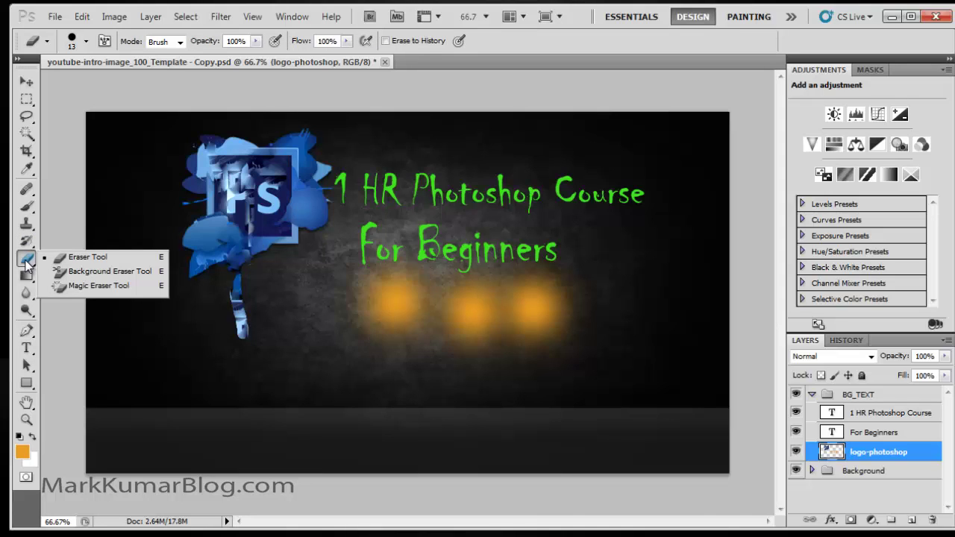
pyautogui.click(75, 262)
pyautogui.moveTo(205, 228)
pyautogui.mouseDown()
pyautogui.moveTo(187, 247)
pyautogui.moveTo(207, 216)
pyautogui.moveTo(199, 262)
pyautogui.moveTo(224, 244)
pyautogui.moveTo(221, 232)
pyautogui.moveTo(210, 236)
pyautogui.moveTo(210, 273)
pyautogui.moveTo(191, 260)
pyautogui.moveTo(194, 268)
pyautogui.moveTo(210, 201)
pyautogui.moveTo(253, 200)
pyautogui.moveTo(196, 162)
pyautogui.moveTo(189, 142)
pyautogui.moveTo(214, 123)
pyautogui.moveTo(280, 142)
pyautogui.moveTo(273, 175)
pyautogui.moveTo(224, 162)
pyautogui.moveTo(180, 169)
pyautogui.moveTo(183, 133)
pyautogui.moveTo(264, 121)
pyautogui.moveTo(266, 230)
pyautogui.moveTo(235, 210)
pyautogui.mouseUp()
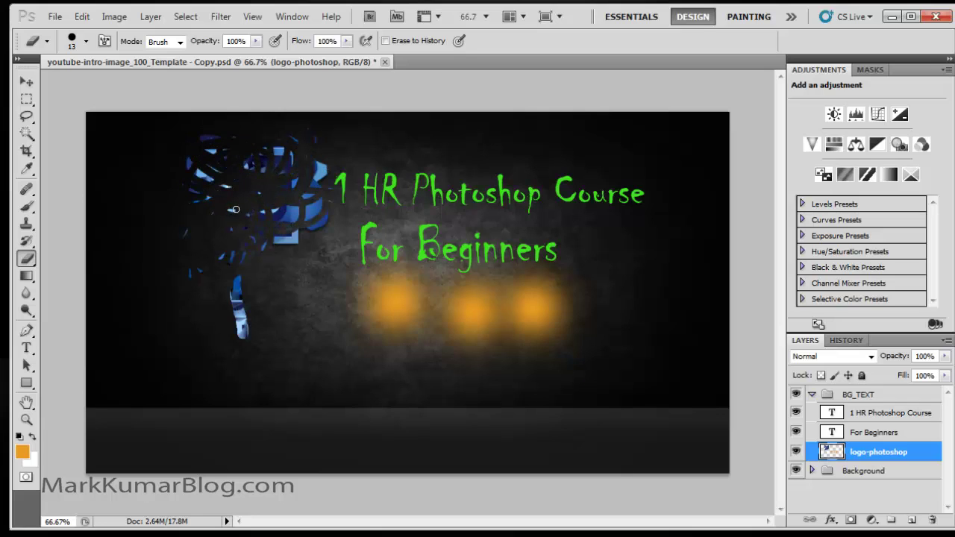
pyautogui.hotkey('ctrl', 'z')
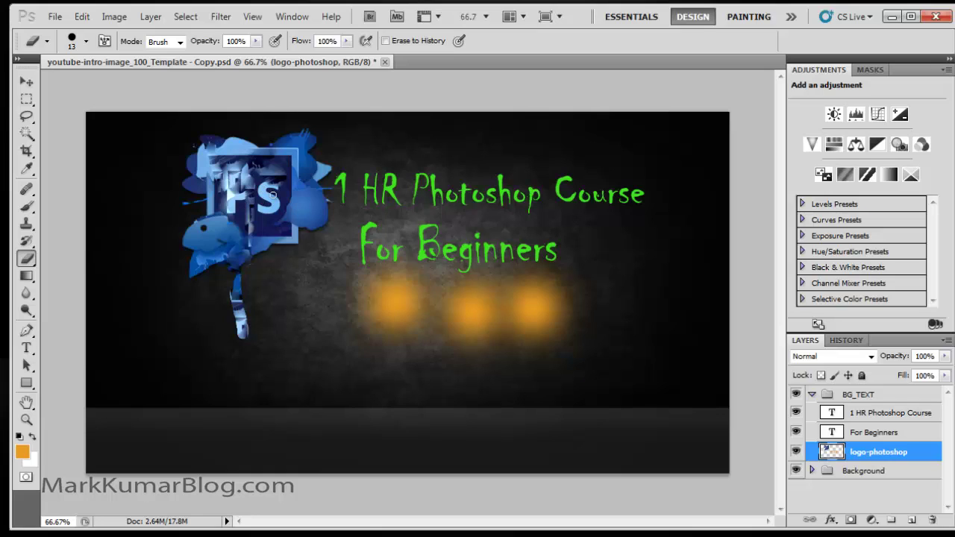
# Step: Erase the logo and the three orange spots from the logo-photoshop layer with a large eraser of 250 to 500 px
pyautogui.press(']')
pyautogui.press(']')
pyautogui.press(']')
pyautogui.press(']')
pyautogui.press(']')
pyautogui.press(']')
pyautogui.press(']')
pyautogui.press(']')
pyautogui.press(']')
pyautogui.press(']')
pyautogui.press(']')
pyautogui.press(']')
pyautogui.press(']')
pyautogui.press(']')
pyautogui.press(']')
pyautogui.press(']')
pyautogui.press(']')
pyautogui.press(']')
pyautogui.press(']')
pyautogui.press(']')
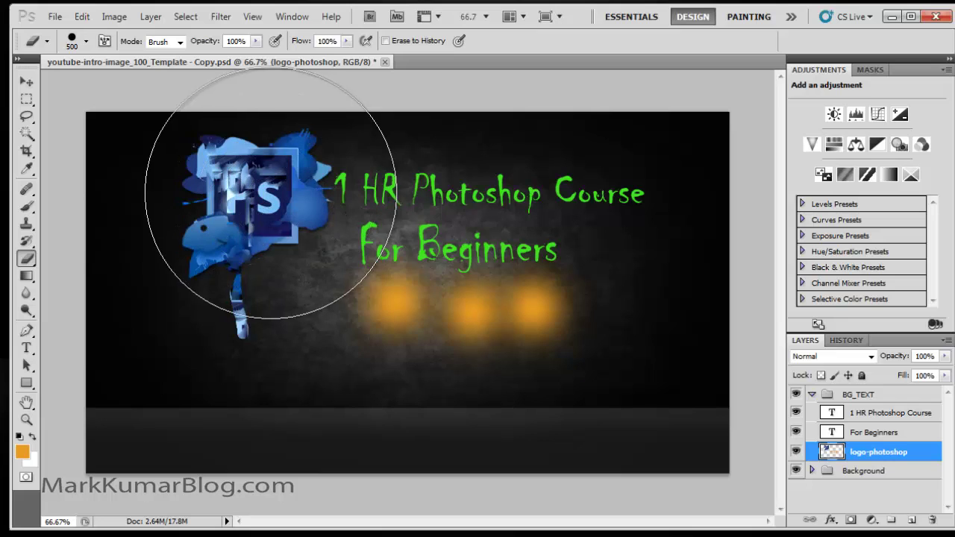
pyautogui.press('[')
pyautogui.press('[')
pyautogui.press('[')
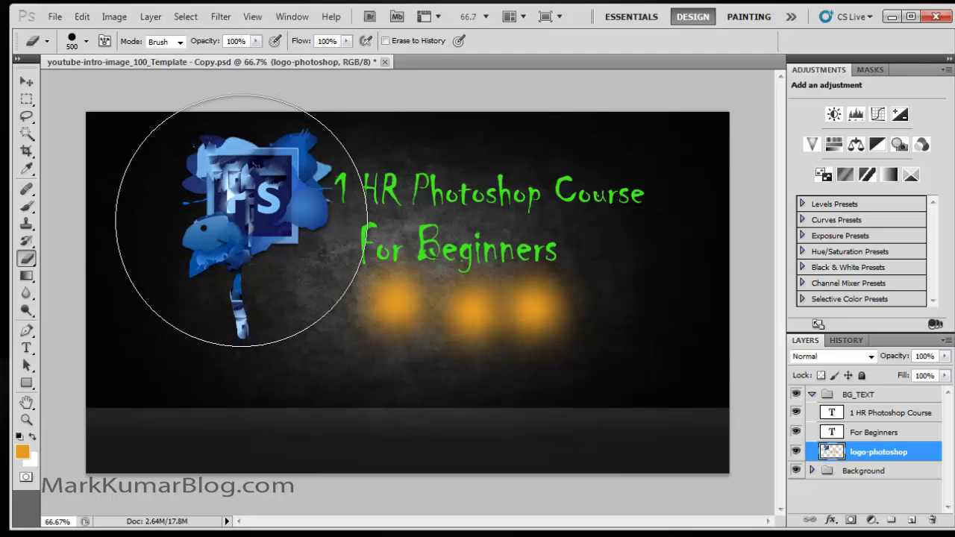
pyautogui.moveTo(248, 220)
pyautogui.mouseDown()
pyautogui.moveTo(269, 186)
pyautogui.moveTo(213, 193)
pyautogui.moveTo(285, 161)
pyautogui.moveTo(278, 265)
pyautogui.moveTo(209, 283)
pyautogui.mouseUp()
pyautogui.moveTo(540, 249)
pyautogui.mouseDown()
pyautogui.moveTo(226, 260)
pyautogui.moveTo(323, 309)
pyautogui.moveTo(293, 298)
pyautogui.mouseUp()
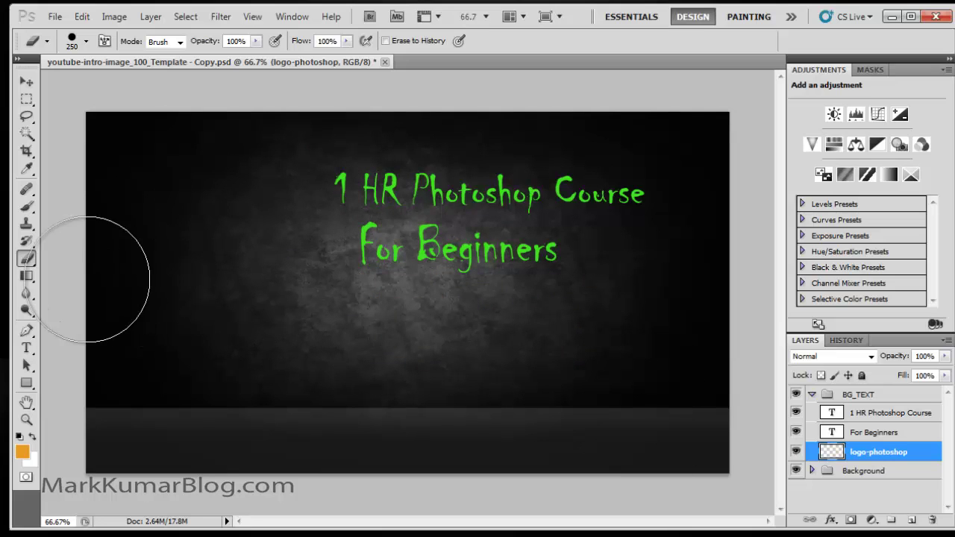
pyautogui.click(25, 278)
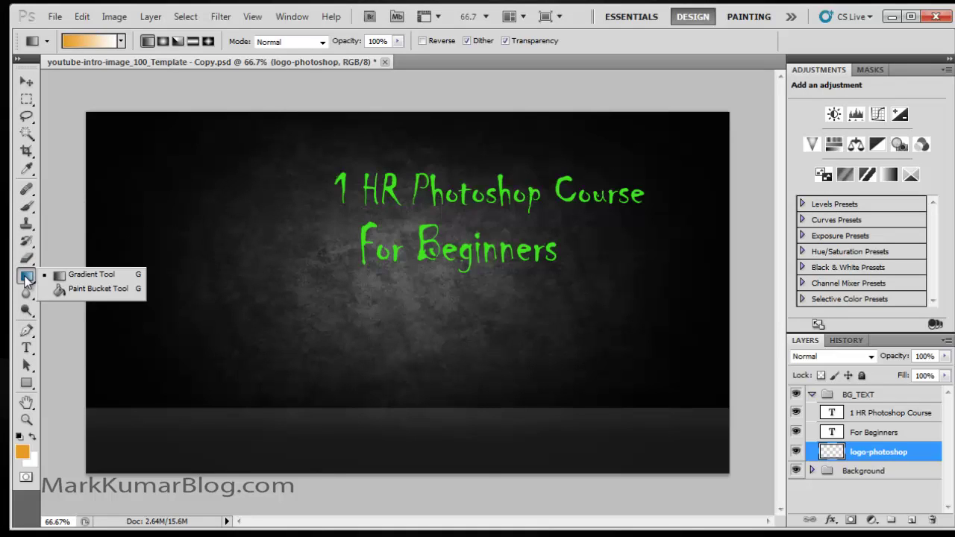
pyautogui.click(27, 293)
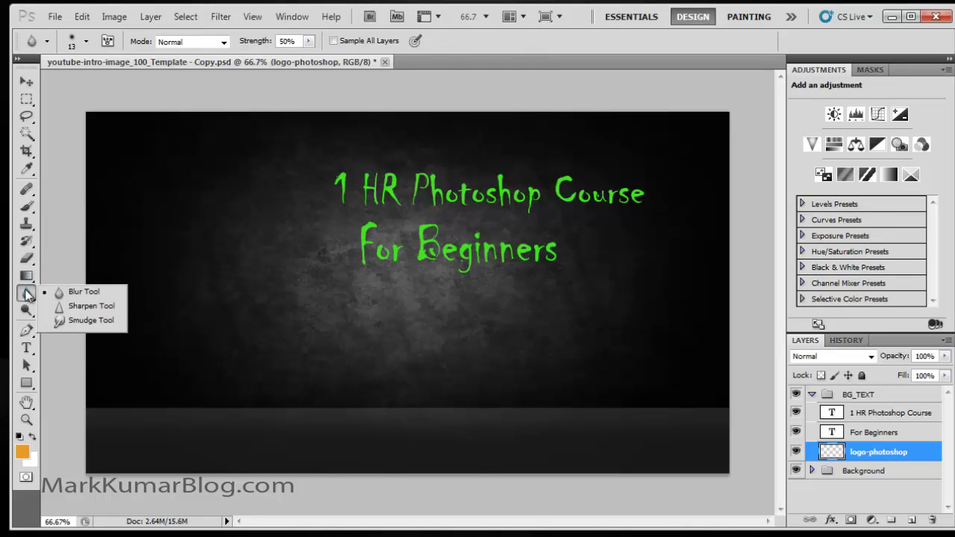
pyautogui.click(97, 295)
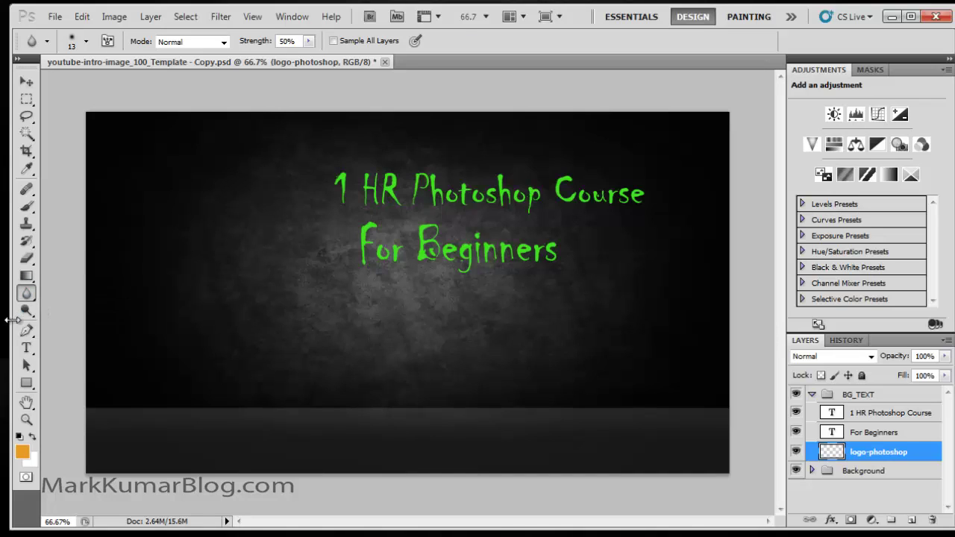
pyautogui.click(28, 312)
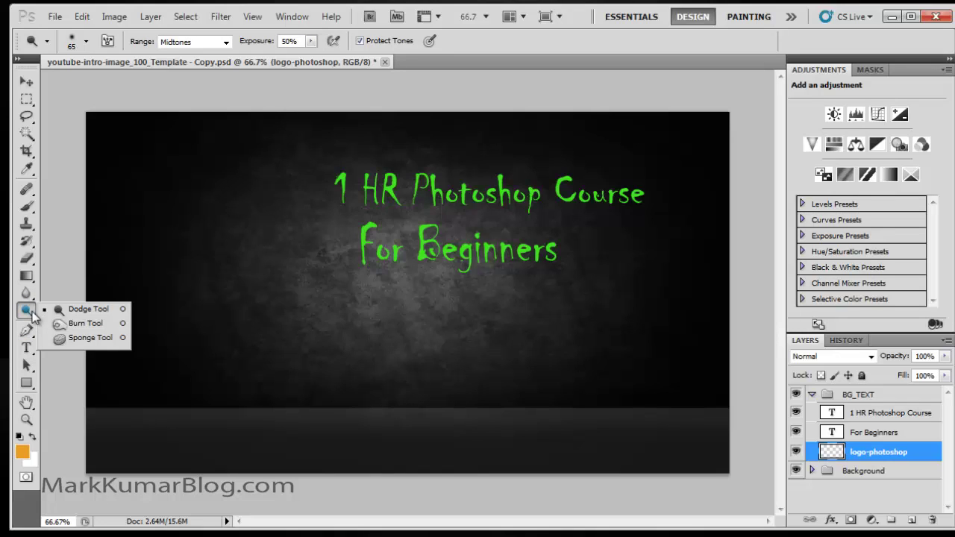
pyautogui.click(86, 310)
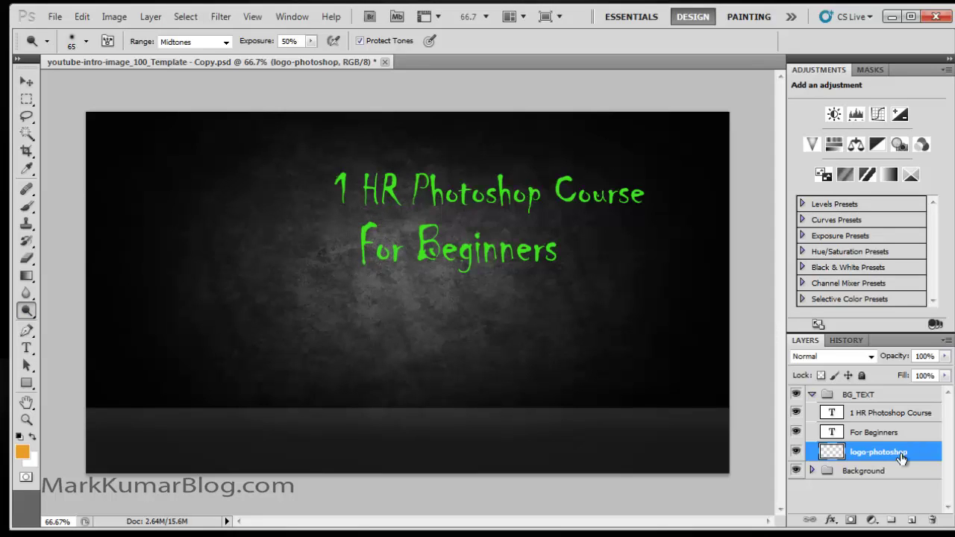
# Step: Create a new layer and move it above the BG_TEXT group
pyautogui.click(911, 520)
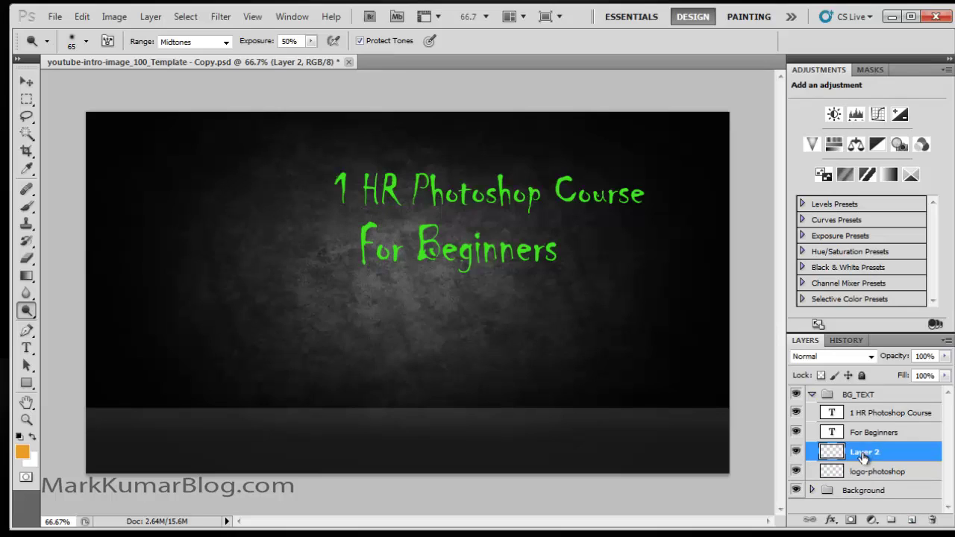
pyautogui.moveTo(863, 456); pyautogui.dragTo(865, 391)
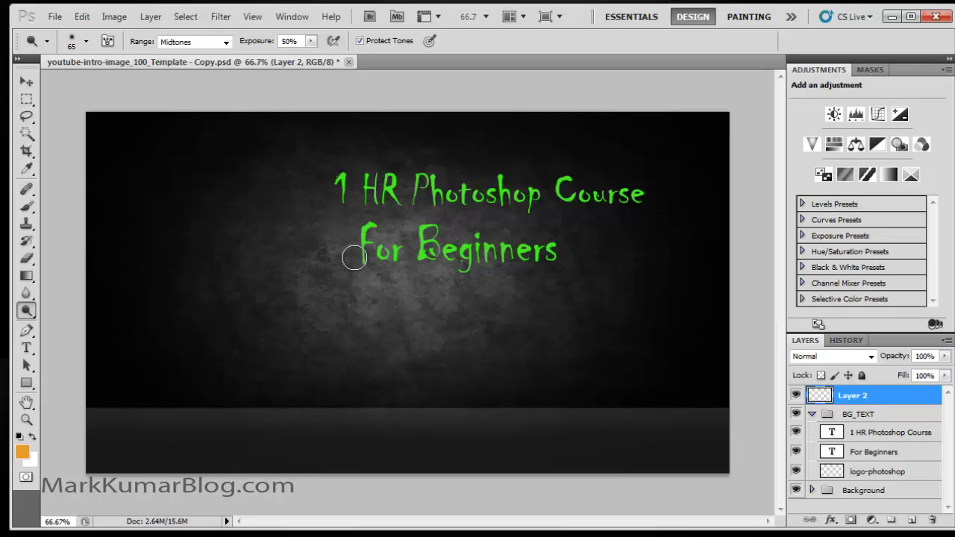
pyautogui.click(26, 310)
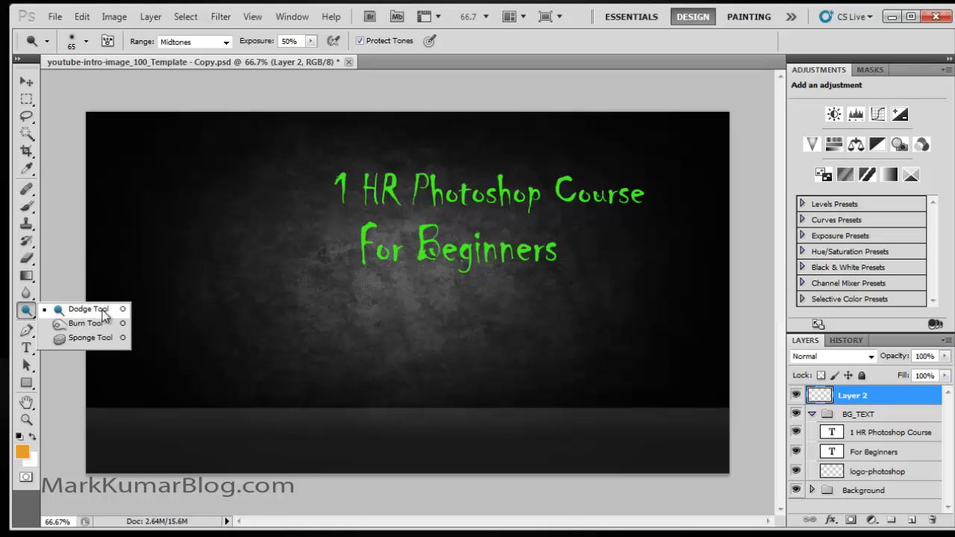
pyautogui.click(85, 323)
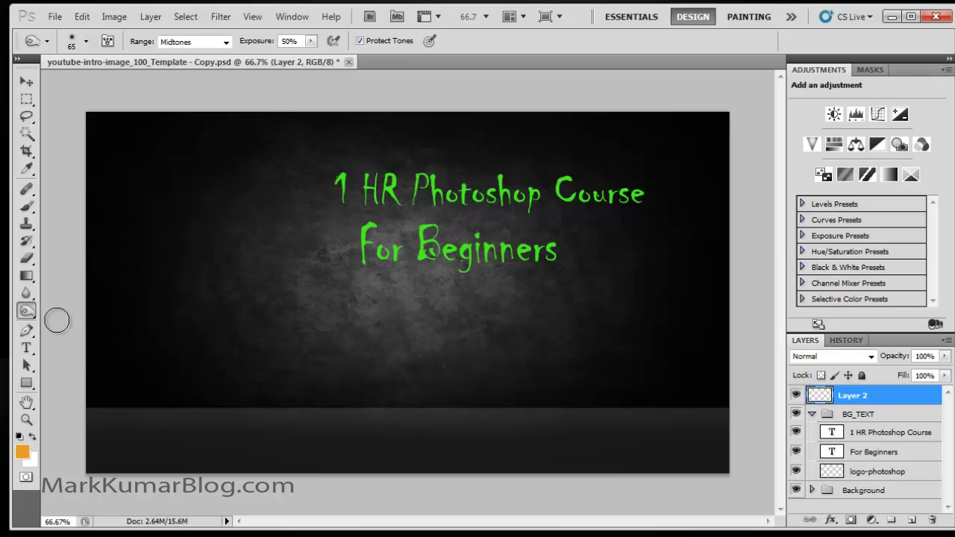
pyautogui.click(26, 311)
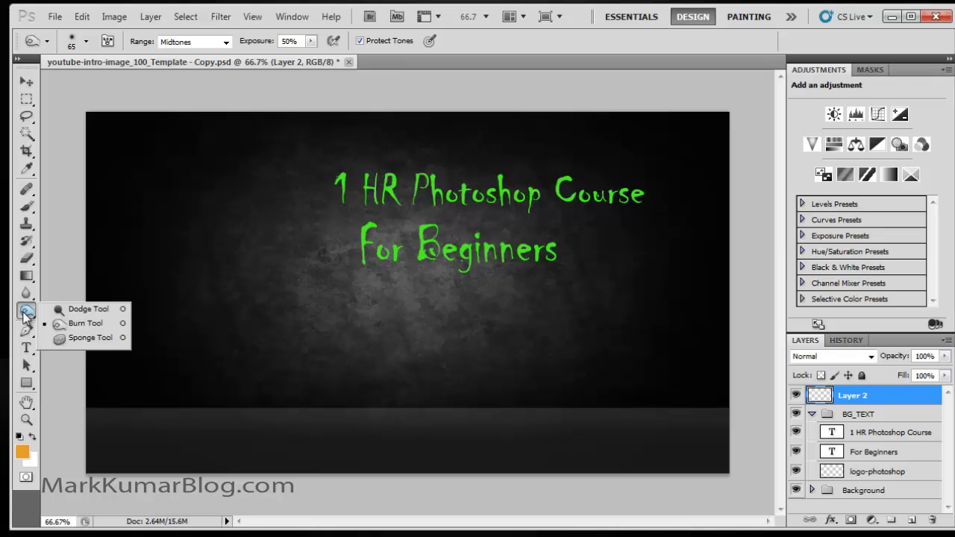
pyautogui.click(102, 329)
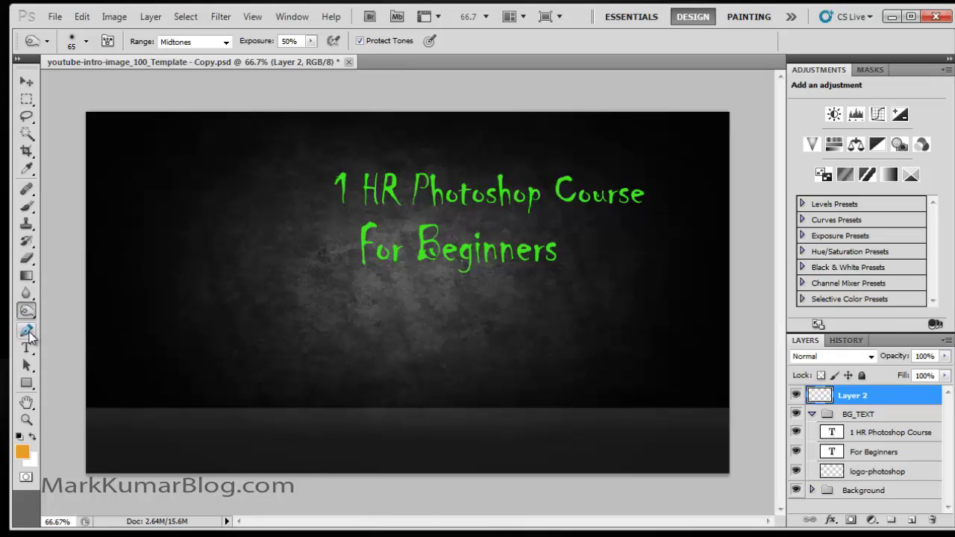
pyautogui.click(30, 331)
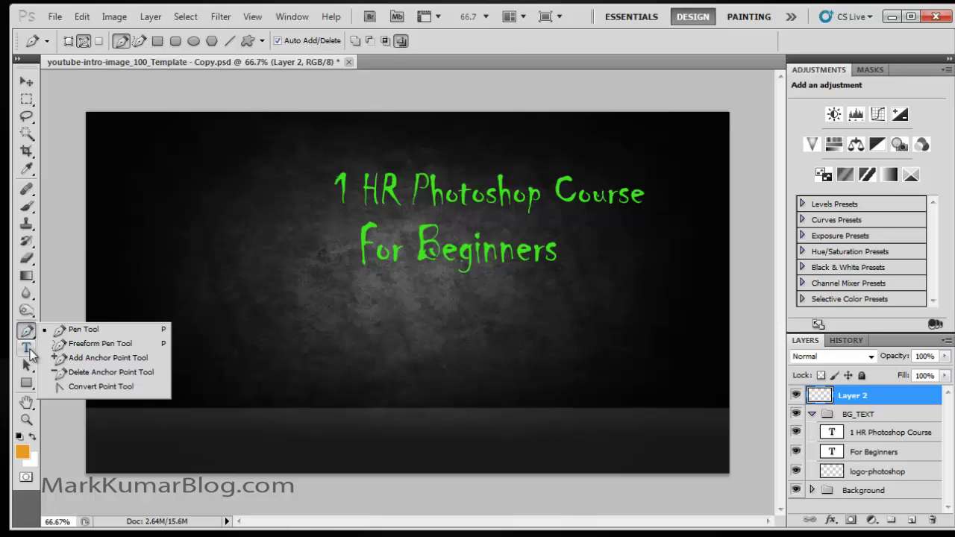
# Step: Add horizontal text with the presenter's full name on the new layer, beside the "For Beginners" line
pyautogui.click(29, 351)
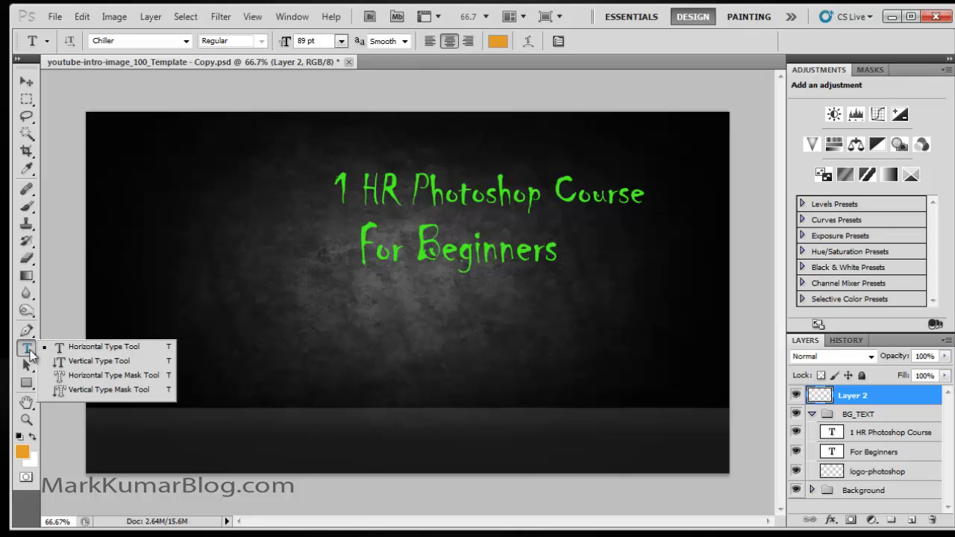
pyautogui.click(74, 351)
pyautogui.click(282, 269)
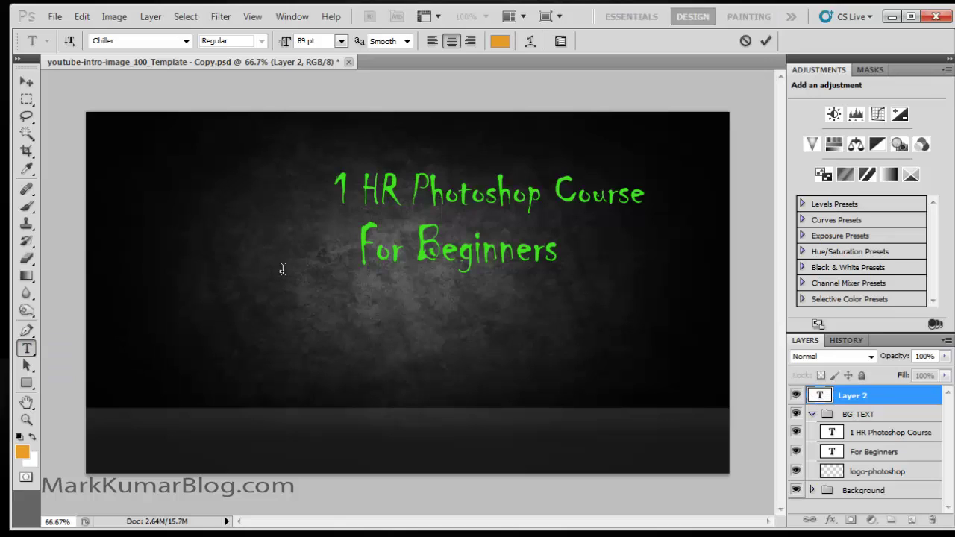
pyautogui.write('Mark Kumar')
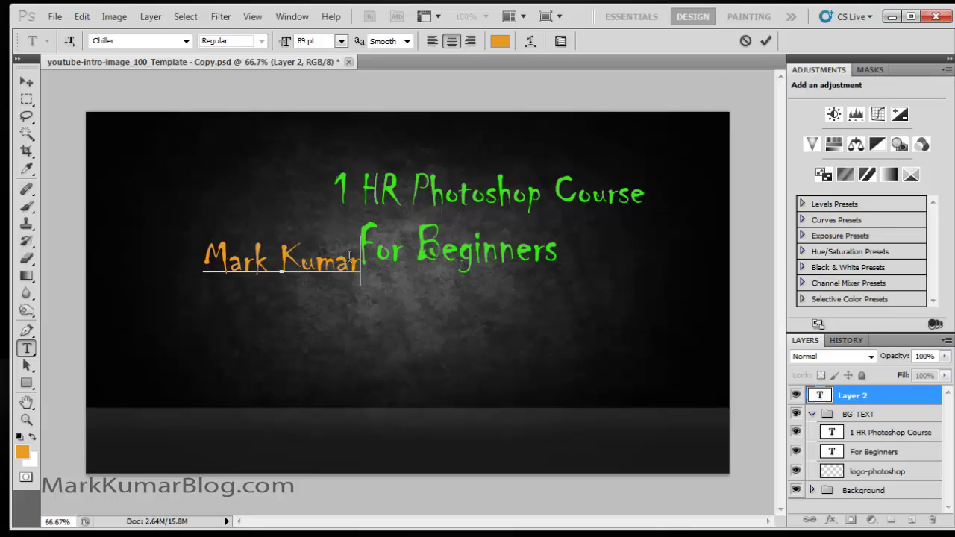
# Step: Review the font, size and anti-aliasing choices for the whole orange name text, and commit the text
pyautogui.hotkey('ctrl', 'a')
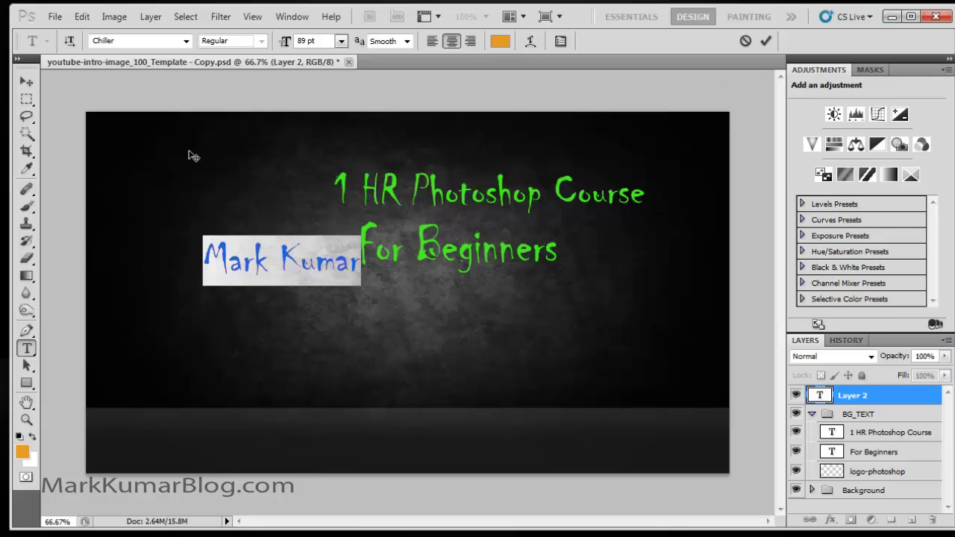
pyautogui.click(186, 41)
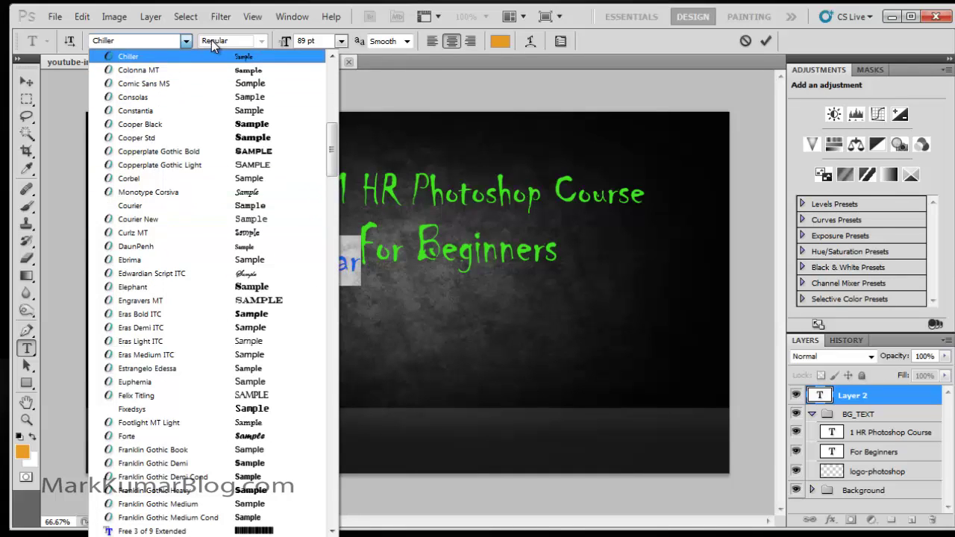
pyautogui.click(341, 41)
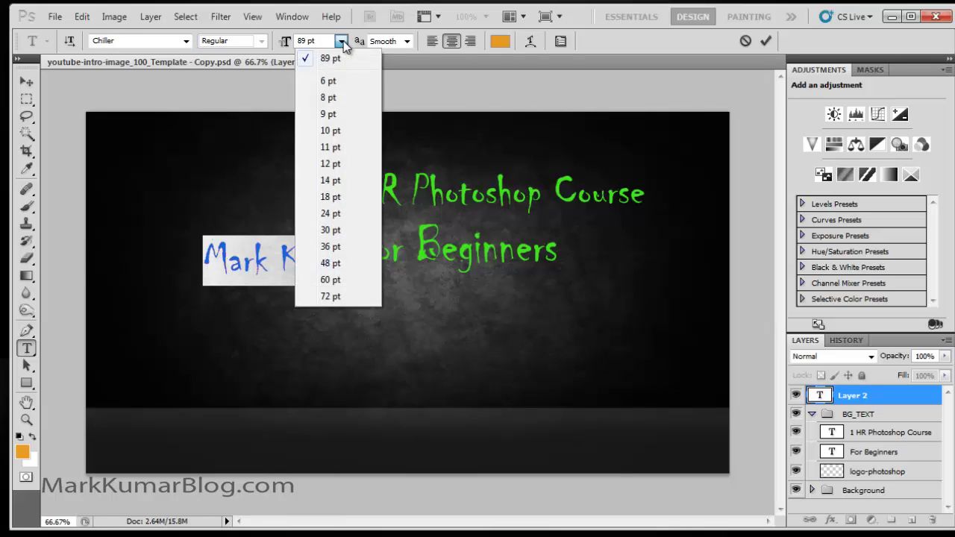
pyautogui.click(408, 41)
pyautogui.click(407, 42)
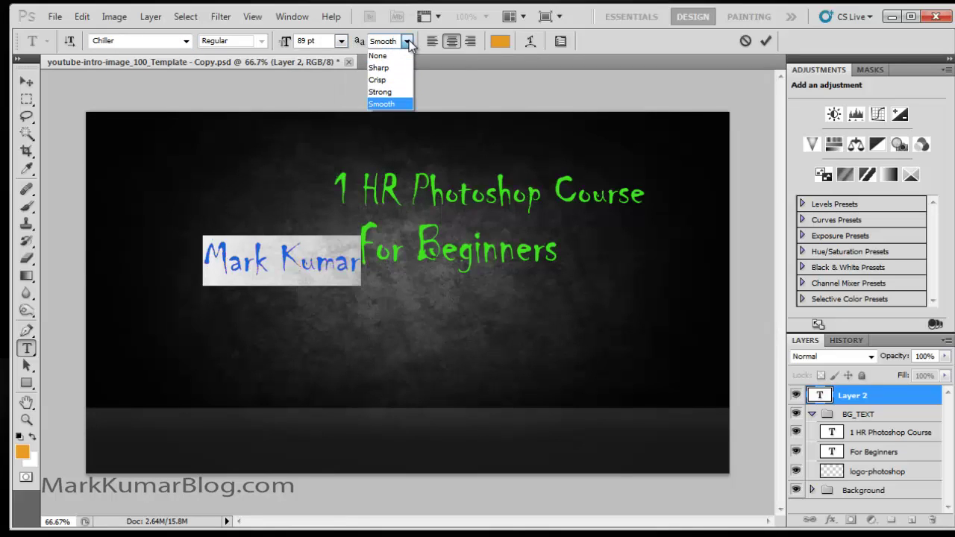
pyautogui.click(681, 44)
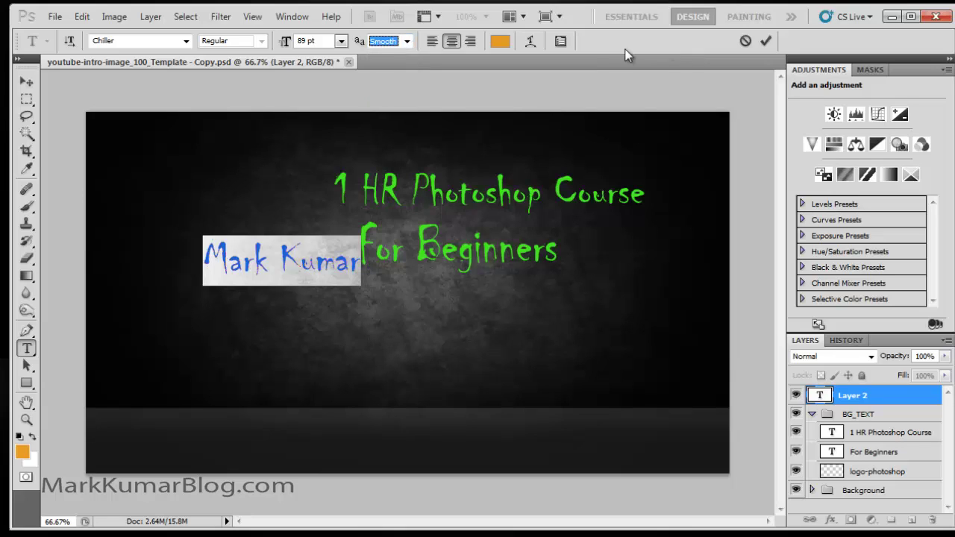
pyautogui.click(768, 42)
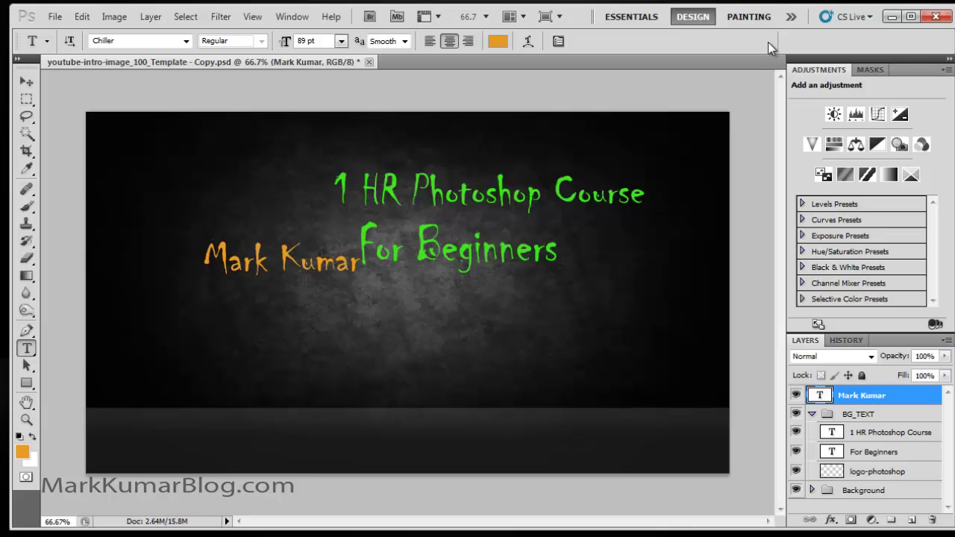
# Step: Draw a large orange rectangle shape with the Rectangle Tool, covering the name and most of the two green text lines
pyautogui.click(27, 365)
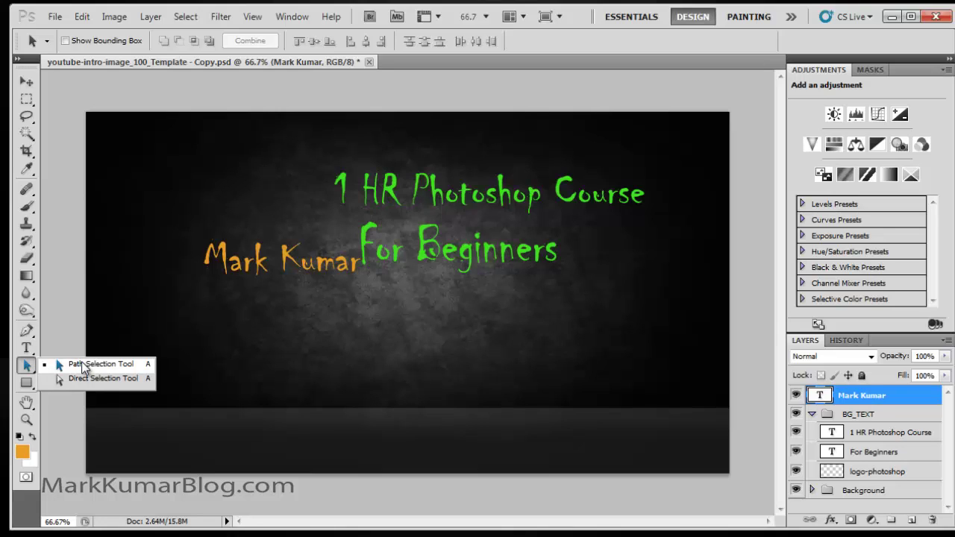
pyautogui.click(83, 365)
pyautogui.click(26, 383)
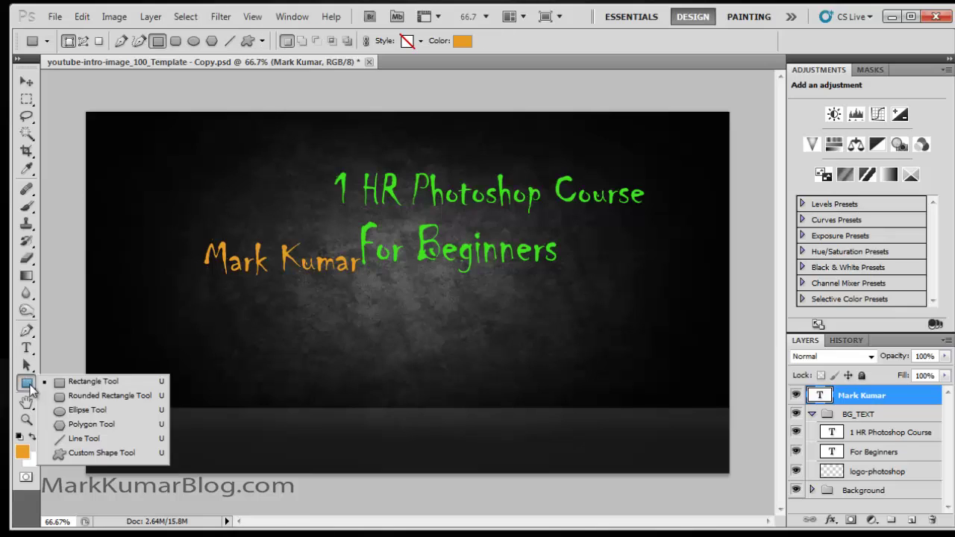
pyautogui.click(71, 382)
pyautogui.moveTo(118, 128); pyautogui.dragTo(584, 356)
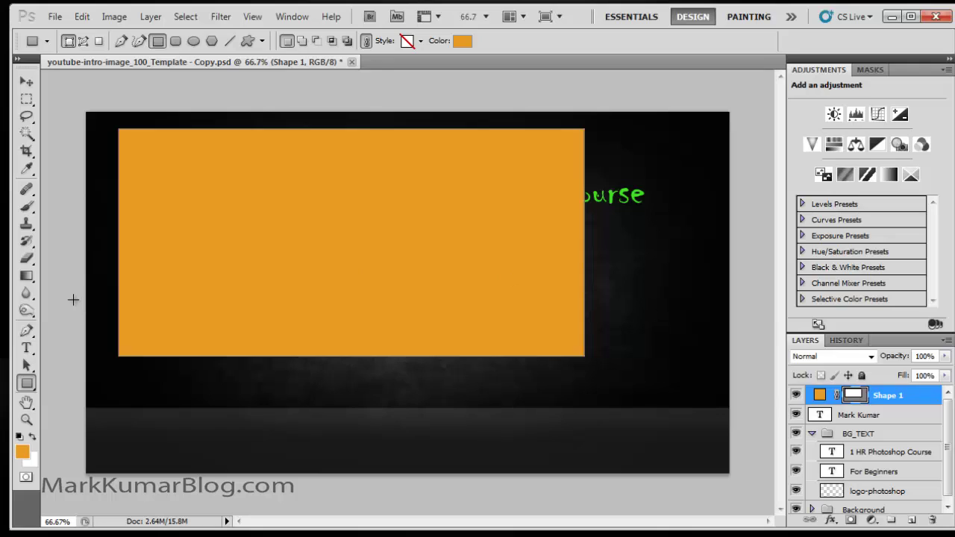
# Step: Change the rectangle shape's fill color to near-white
pyautogui.doubleClick(819, 395)
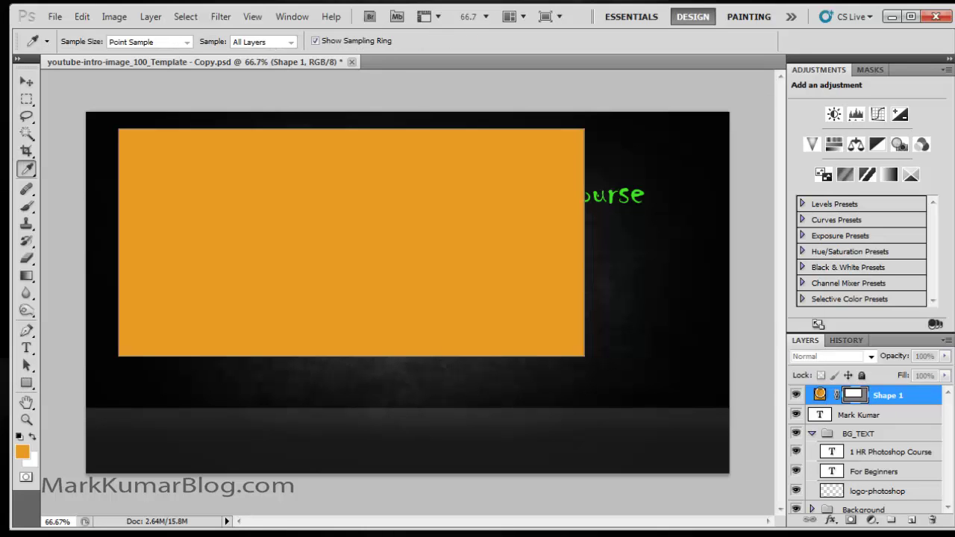
pyautogui.moveTo(497, 267); pyautogui.dragTo(437, 147)
pyautogui.click(765, 129)
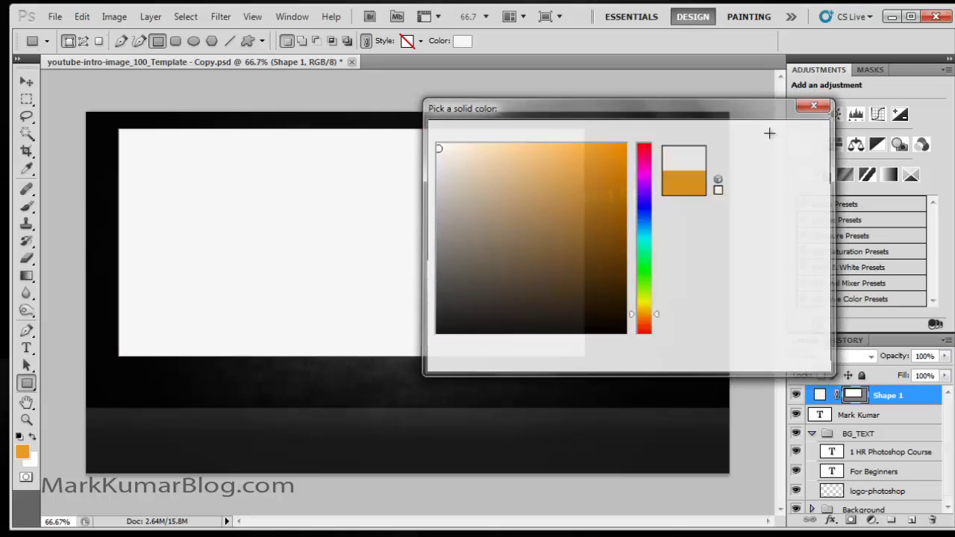
# Step: Magnify the canvas to about 105% and pan sideways to the rectangle's left edge with the Hand Tool
pyautogui.click(27, 404)
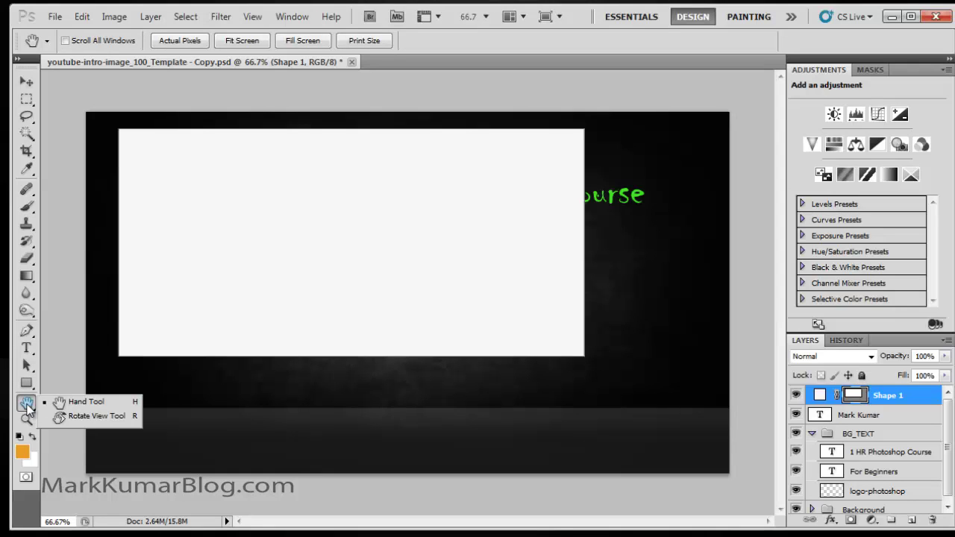
pyautogui.click(275, 234)
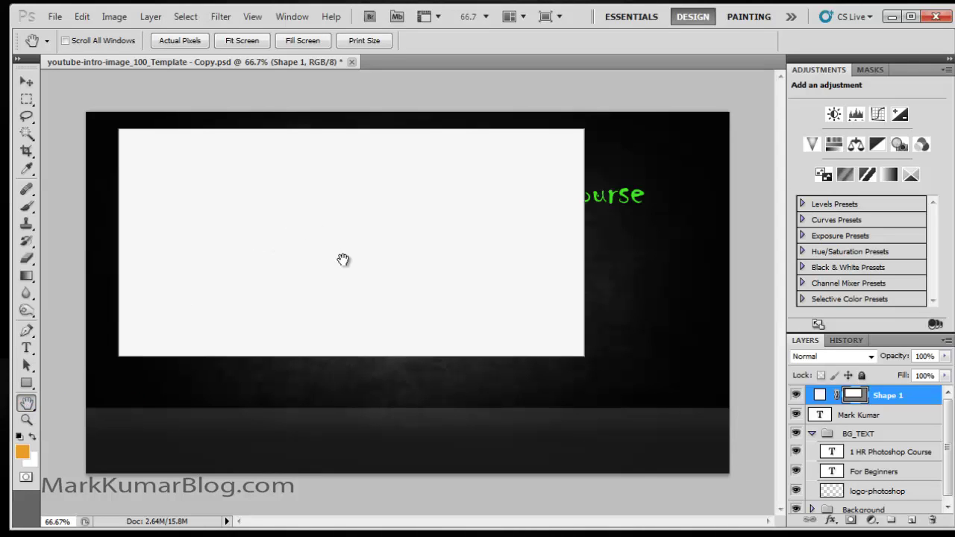
pyautogui.scroll(3, 343, 259)
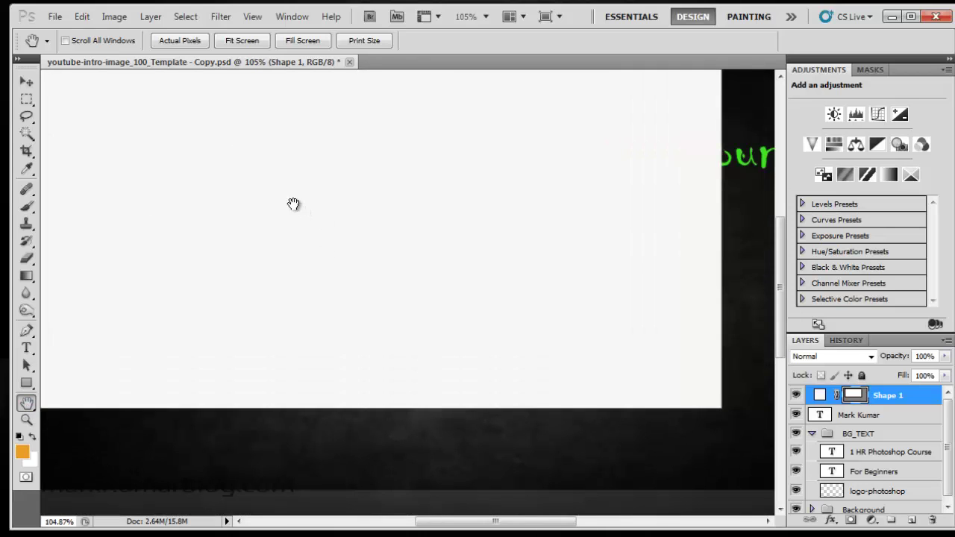
pyautogui.moveTo(294, 204); pyautogui.dragTo(485, 204)
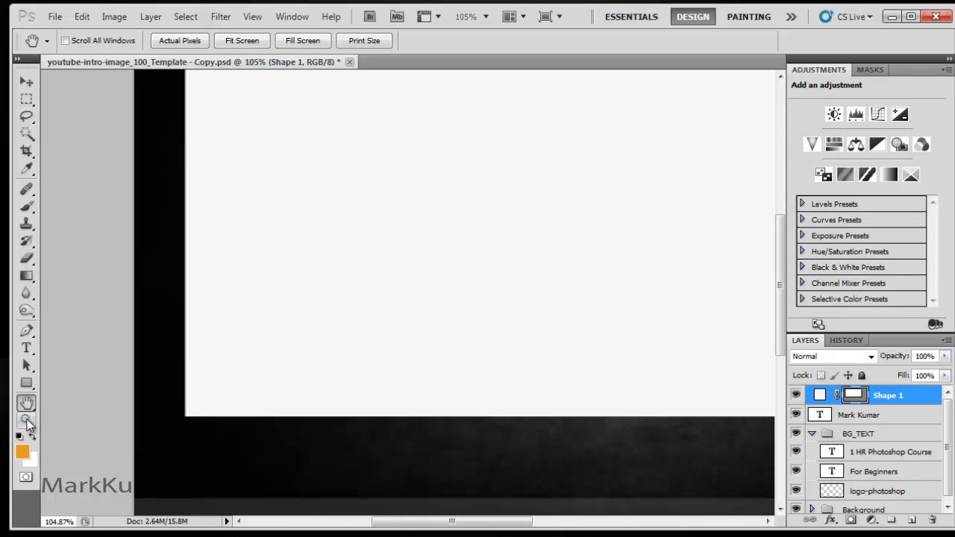
# Step: Zoom the image between 200% and 50% with the Zoom Tool active, and fit the whole canvas on screen
pyautogui.click(27, 421)
pyautogui.click(369, 271)
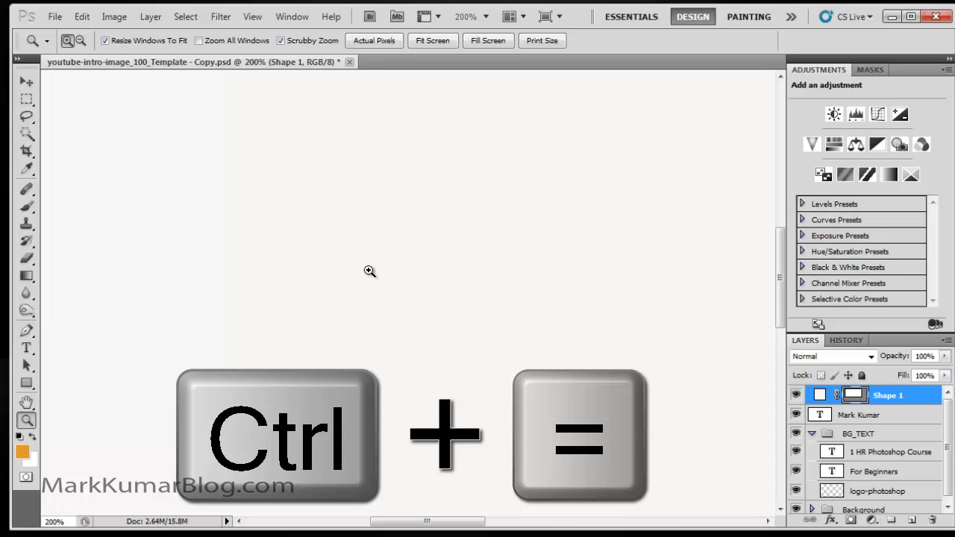
pyautogui.hotkey('ctrl', '-')
pyautogui.hotkey('ctrl', '-')
pyautogui.hotkey('ctrl', '-')
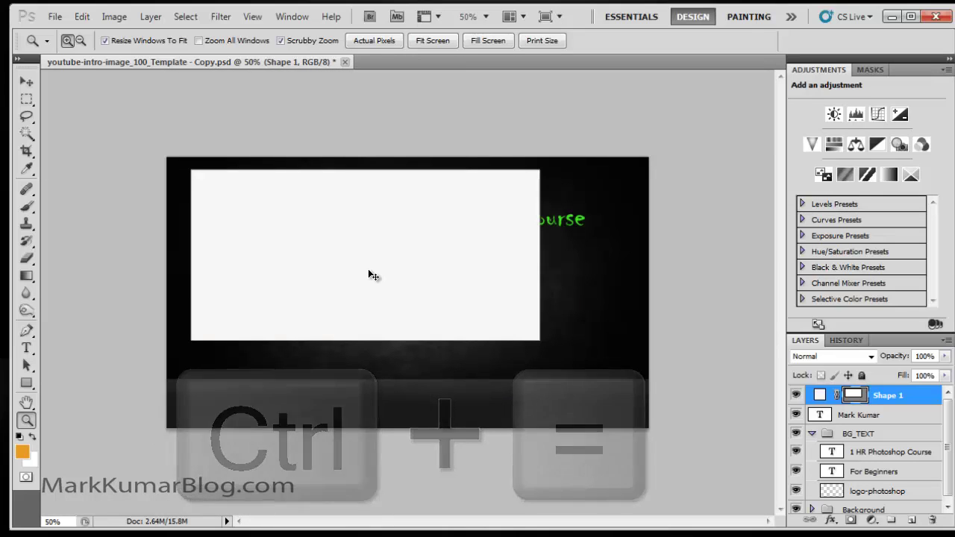
pyautogui.hotkey('ctrl', '=')
pyautogui.hotkey('ctrl', '=')
pyautogui.hotkey('ctrl', '=')
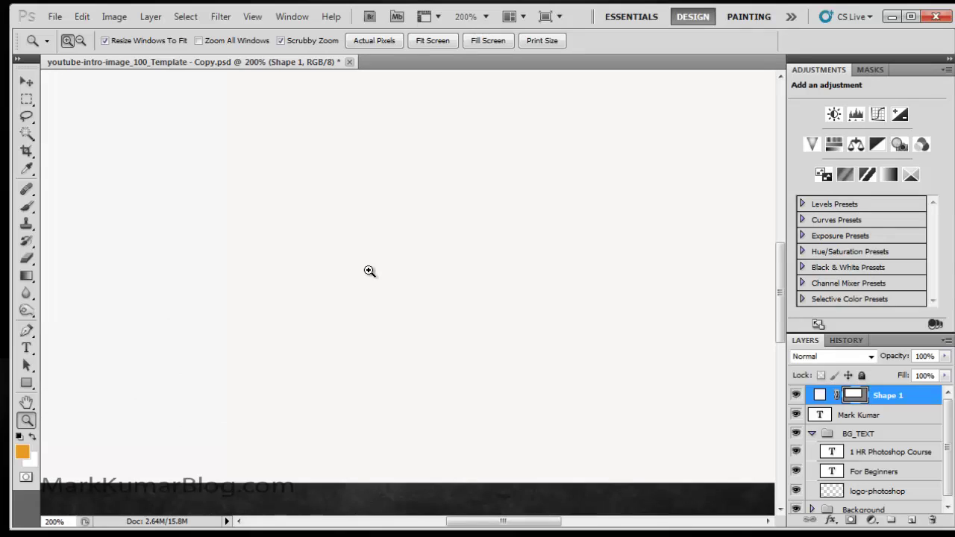
pyautogui.hotkey('ctrl', '0')
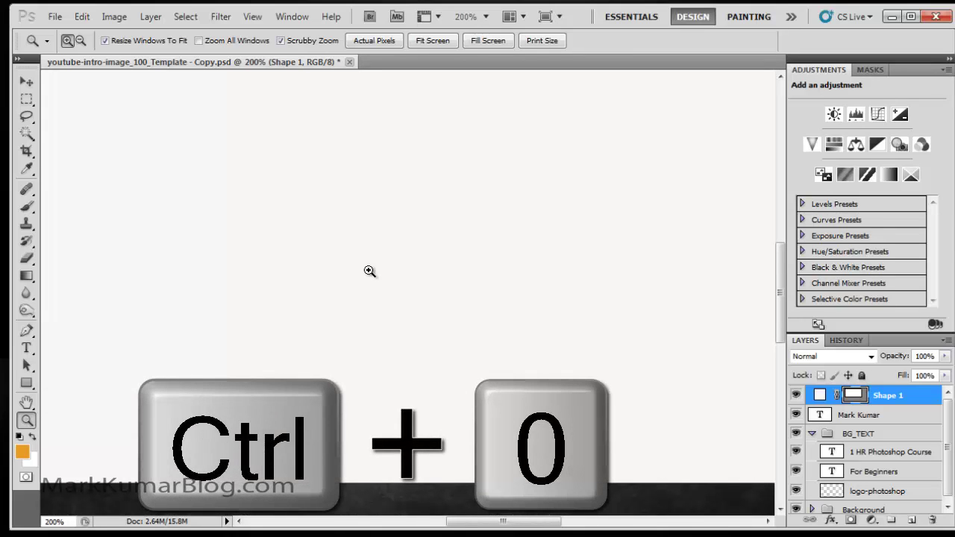
pyautogui.hotkey('ctrl', '0')
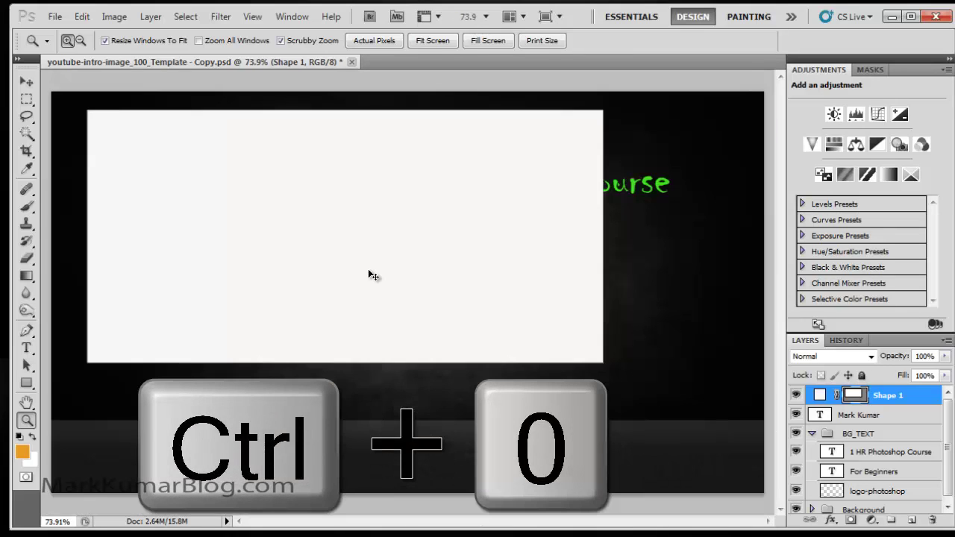